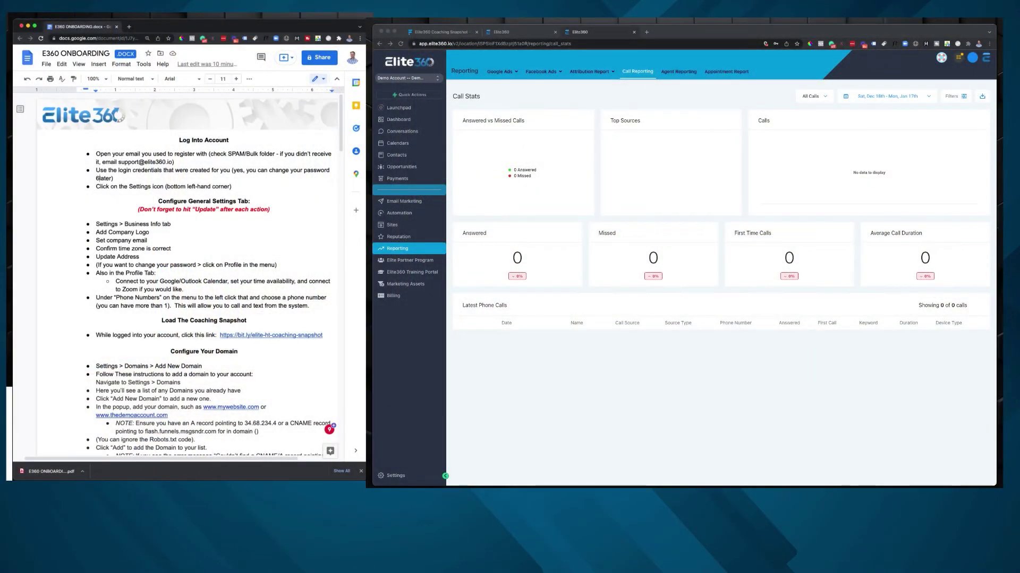
Switch the Elite360 window from Reporting > Call Stats to the Dashboard.
{"action": "left_click", "coordinate": [404, 120]}
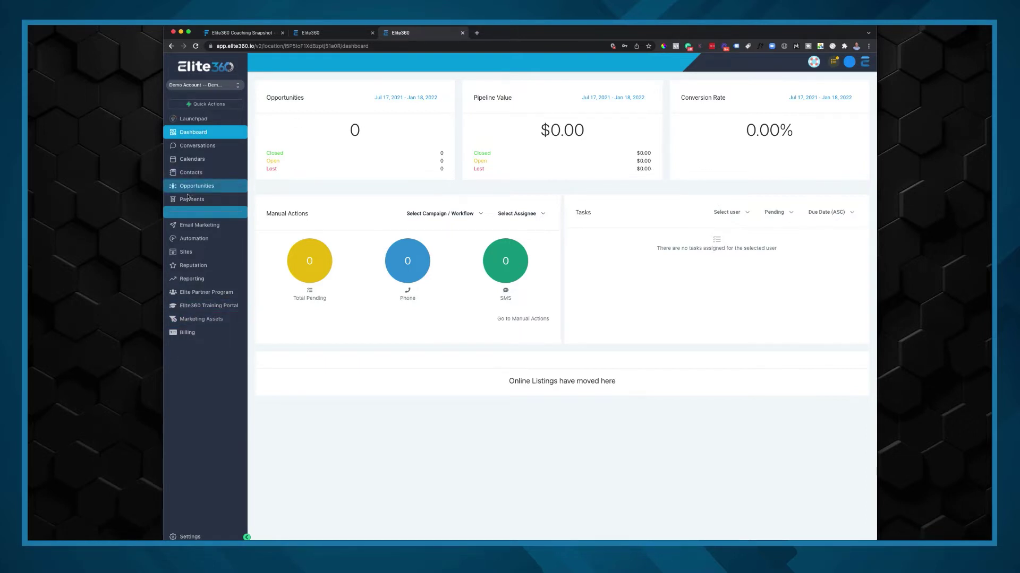
{"action": "left_click", "coordinate": [813, 64]}
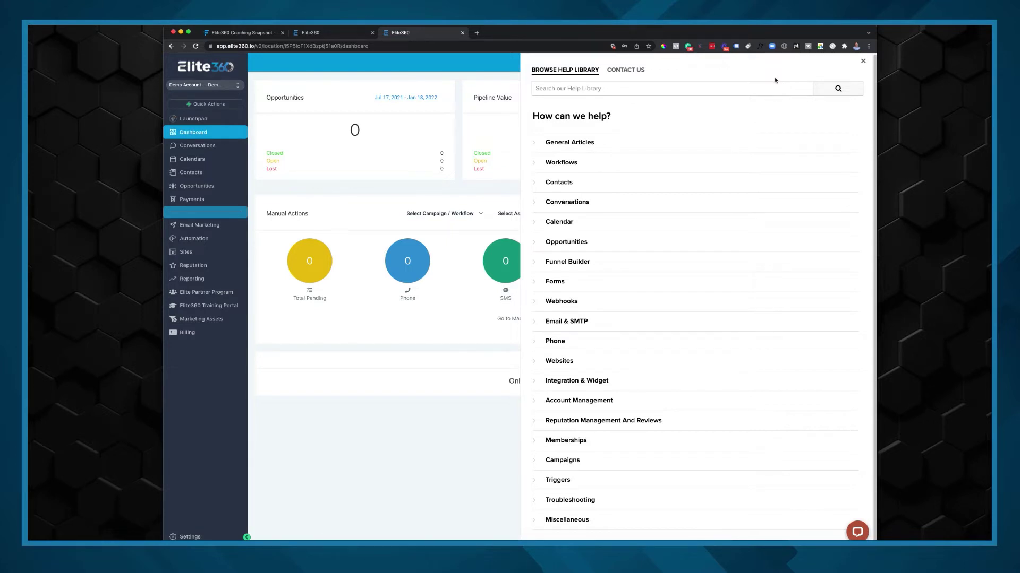
{"action": "left_click", "coordinate": [857, 531]}
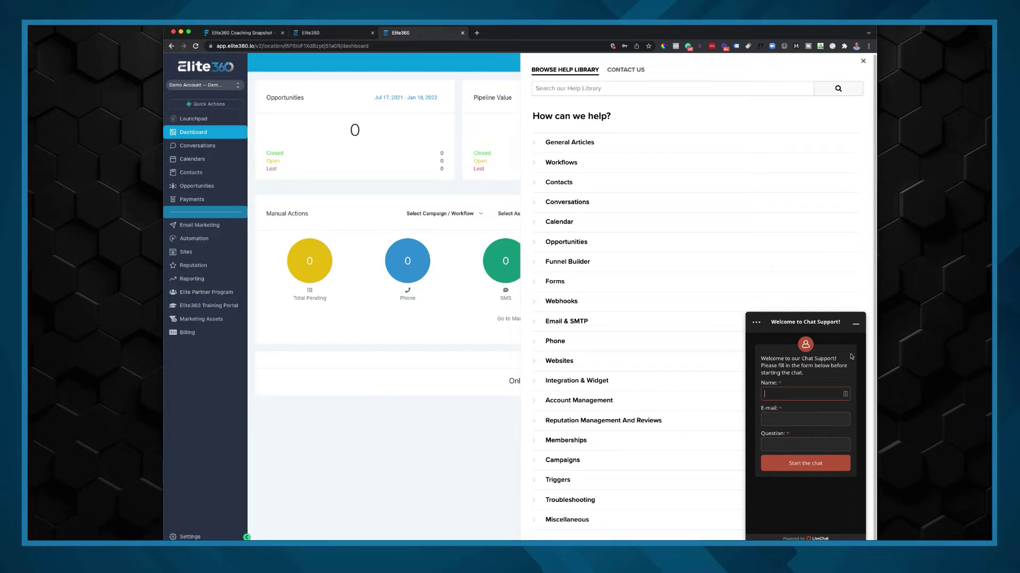
{"action": "left_click", "coordinate": [856, 325]}
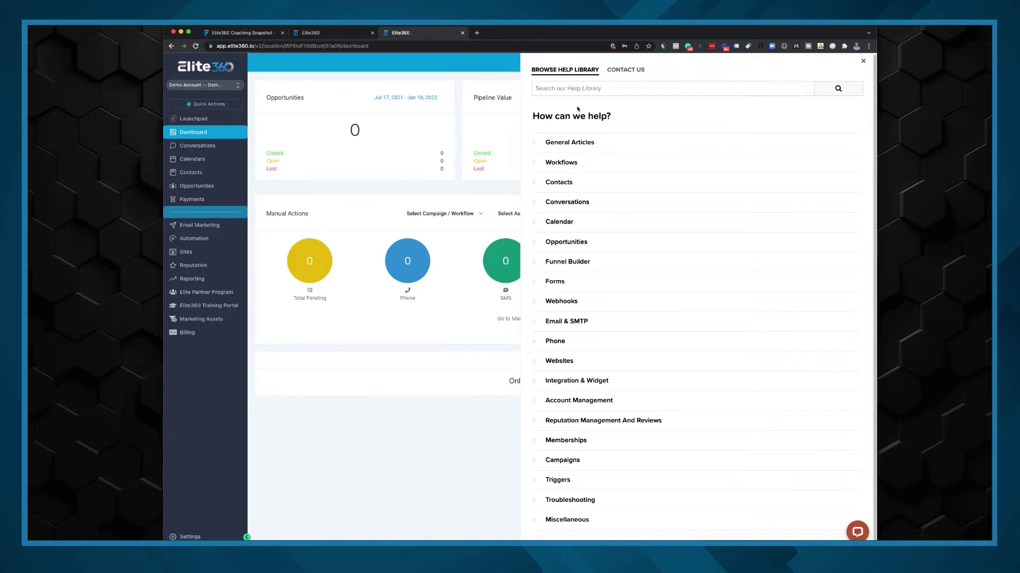
{"action": "left_click", "coordinate": [574, 262]}
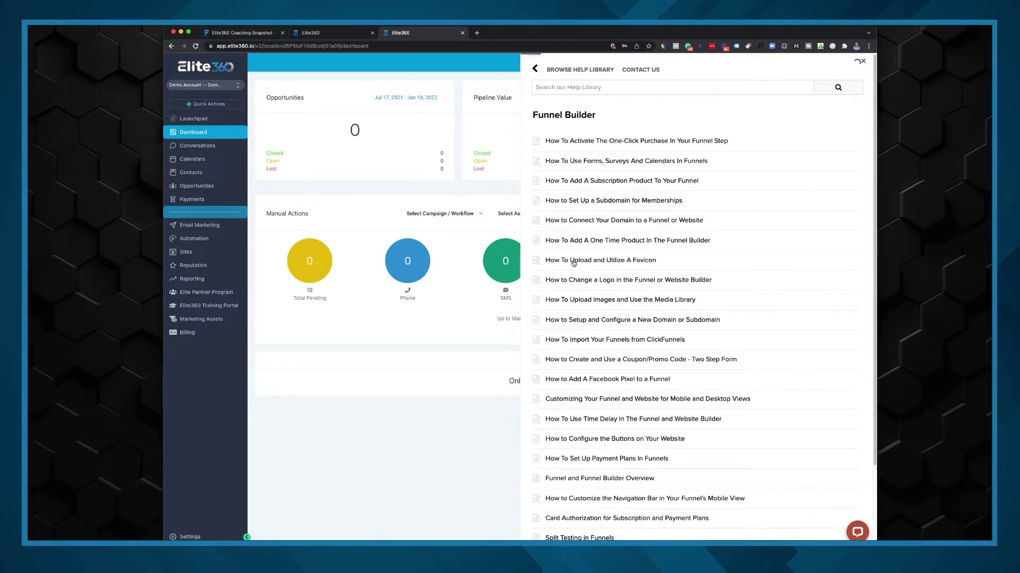
{"action": "left_click", "coordinate": [535, 70]}
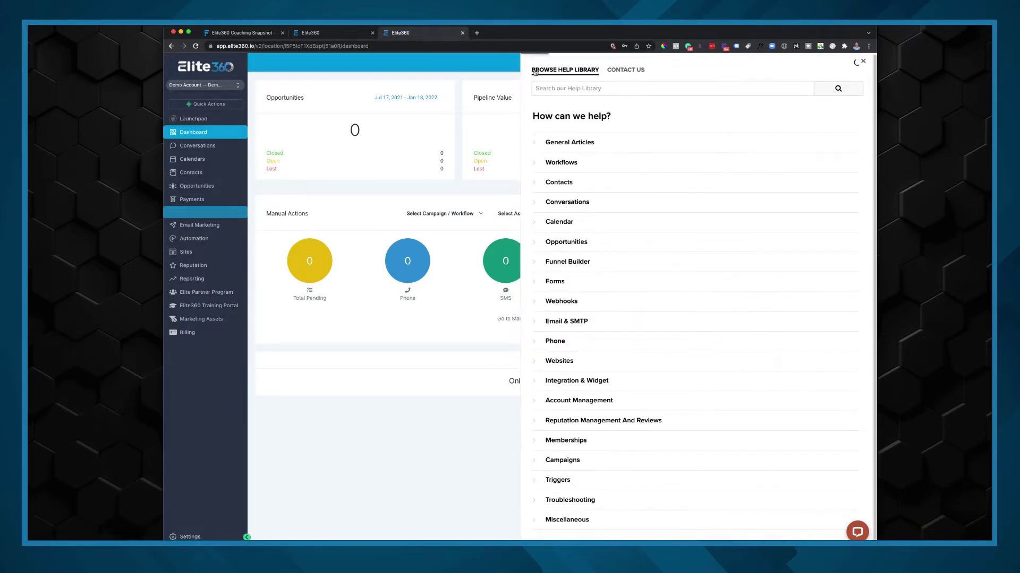
{"action": "left_click", "coordinate": [556, 282]}
{"action": "left_click", "coordinate": [536, 70]}
{"action": "left_click", "coordinate": [863, 62]}
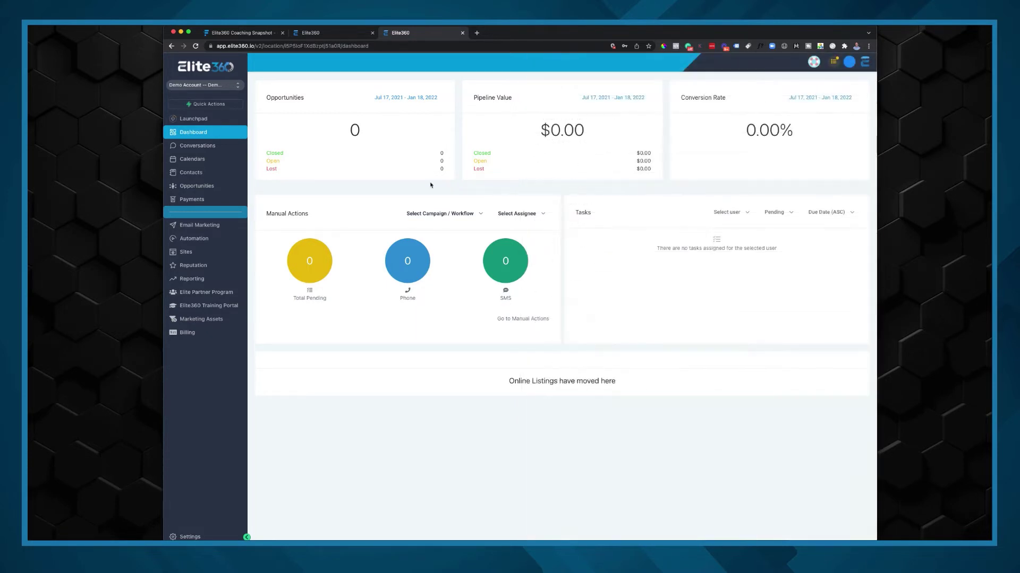
{"action": "left_click", "coordinate": [196, 124]}
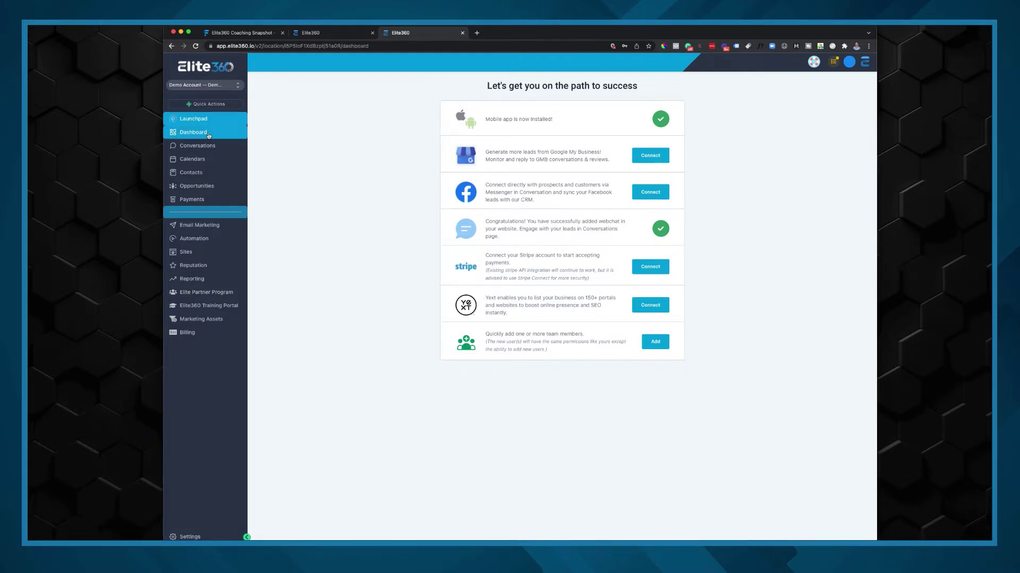
{"action": "left_click", "coordinate": [207, 134]}
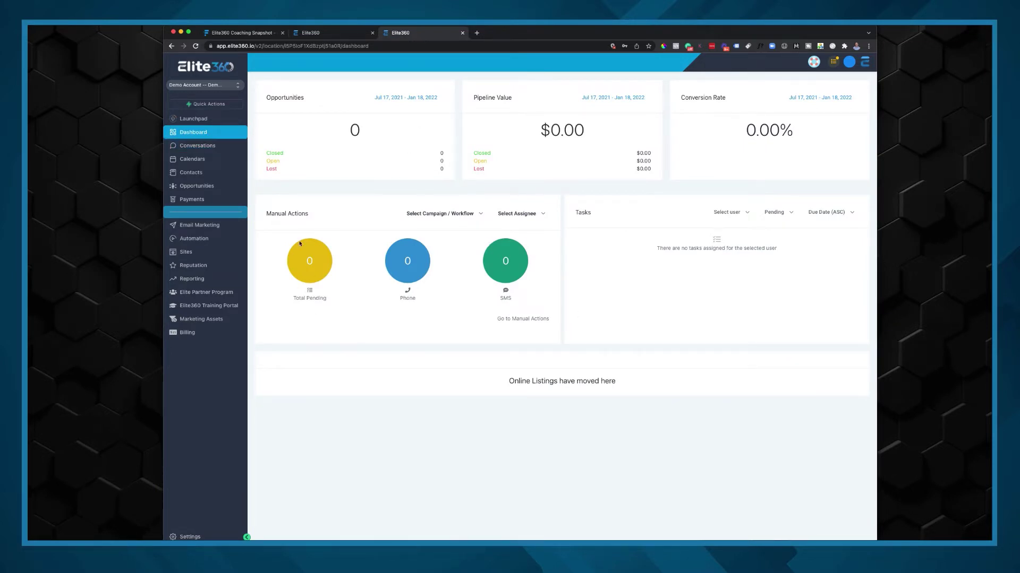
Open Conversations, check the Trigger Links and Message Templates tabs, then return to the empty inbox.
{"action": "left_click", "coordinate": [204, 146]}
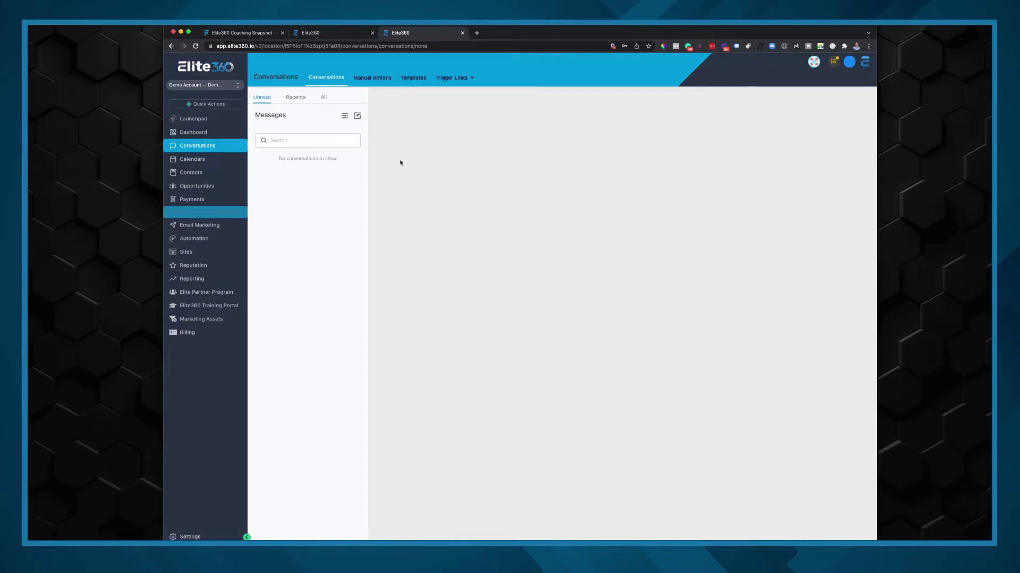
{"action": "left_click", "coordinate": [451, 80]}
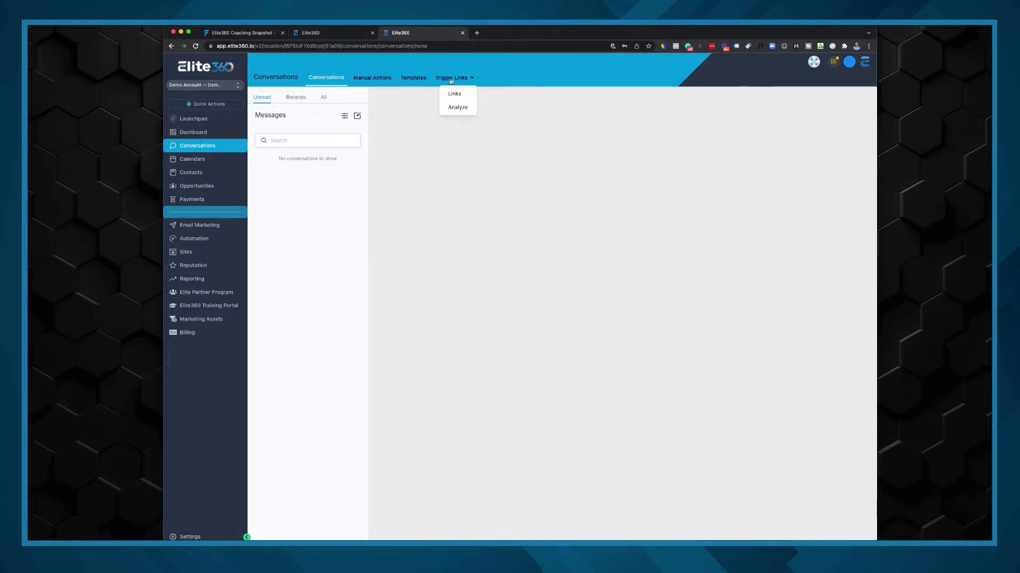
{"action": "left_click", "coordinate": [450, 80]}
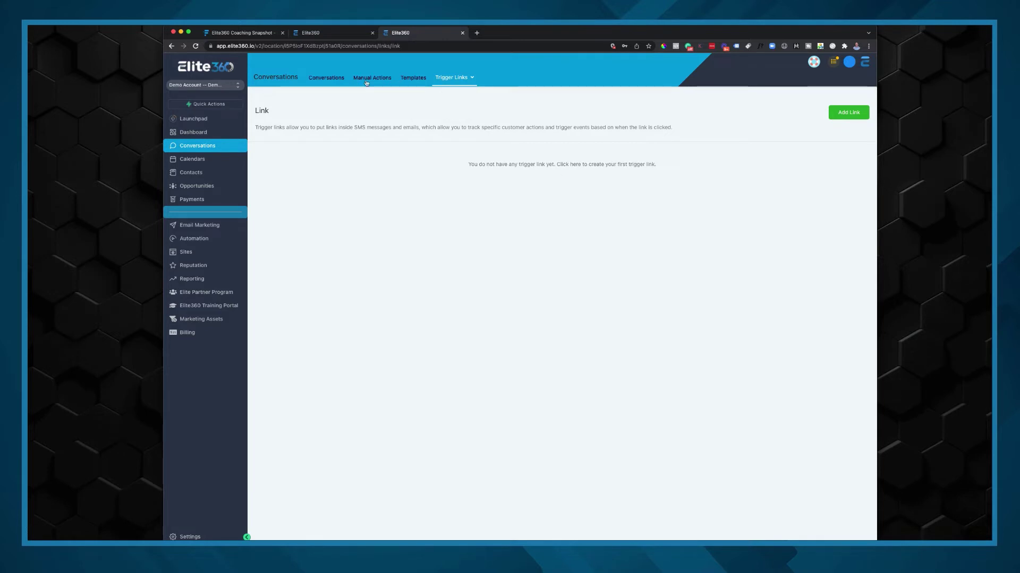
{"action": "left_click", "coordinate": [310, 81]}
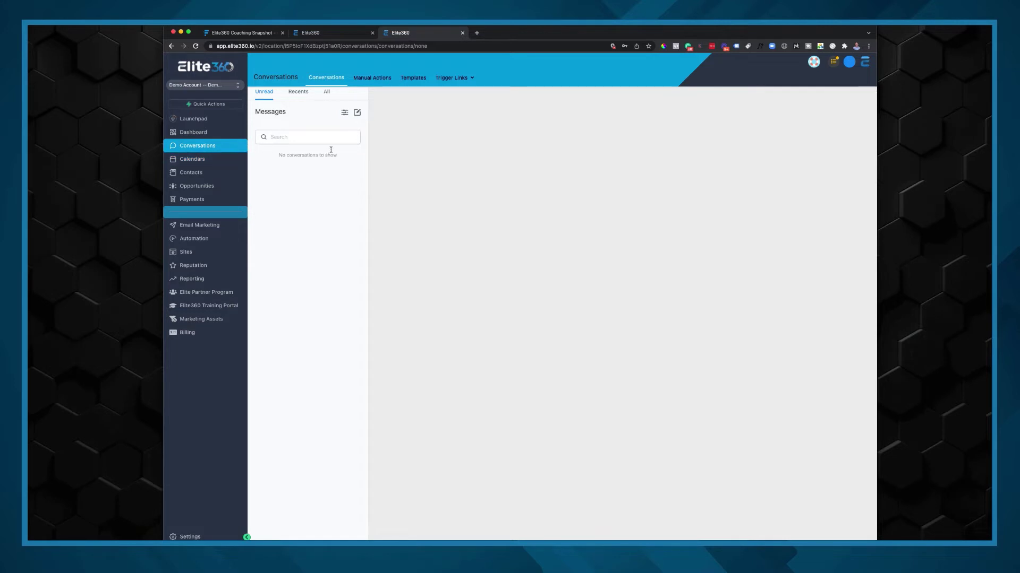
{"action": "left_click", "coordinate": [423, 81]}
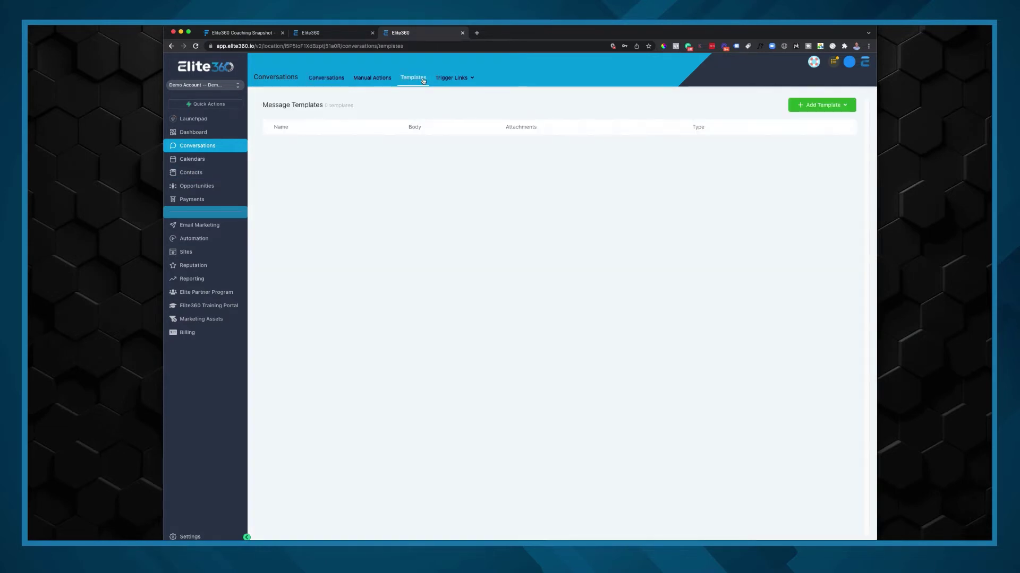
{"action": "left_click", "coordinate": [321, 80]}
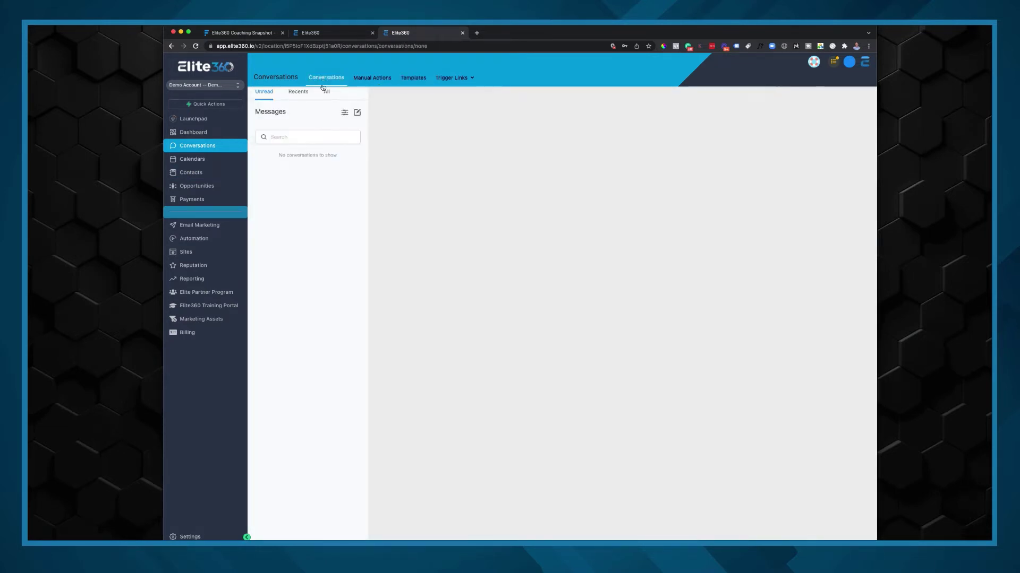
Pass through Calendars to the Contacts Smart Lists, where the All list shows no records.
{"action": "left_click", "coordinate": [201, 163]}
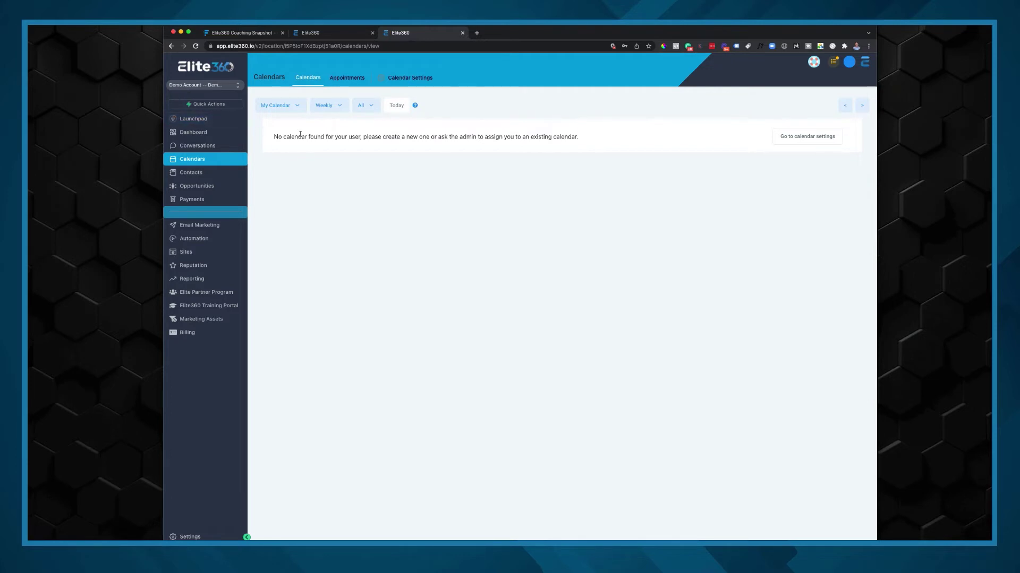
{"action": "left_click", "coordinate": [207, 179]}
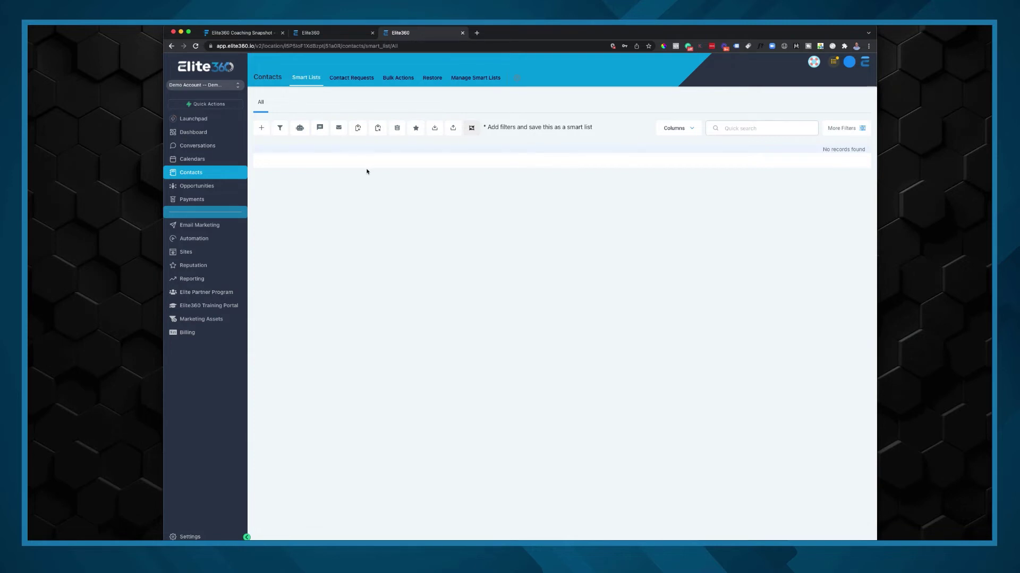
Glance at Opportunities, then open the empty Payments Products page.
{"action": "left_click", "coordinate": [223, 187]}
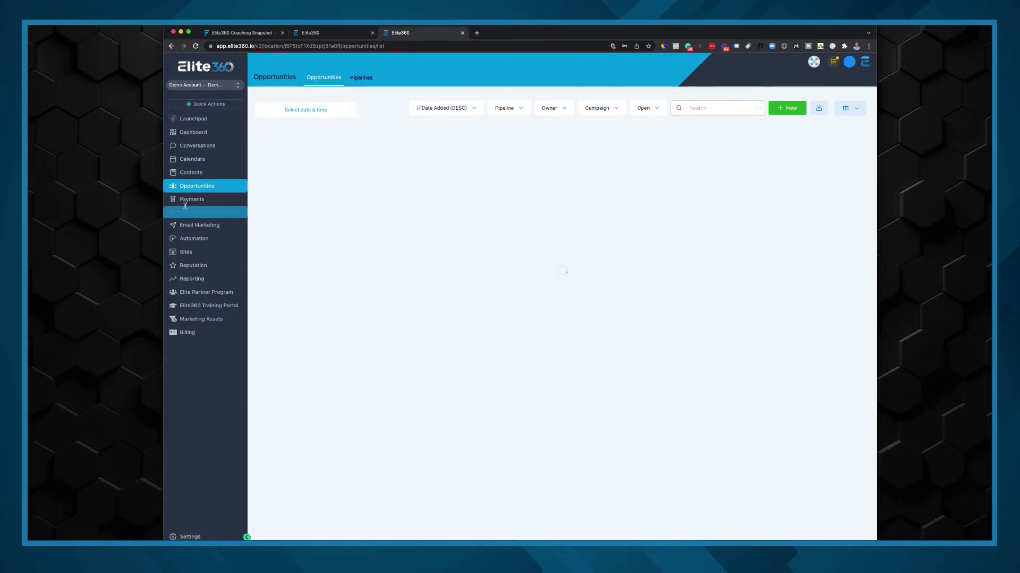
{"action": "left_click", "coordinate": [215, 200]}
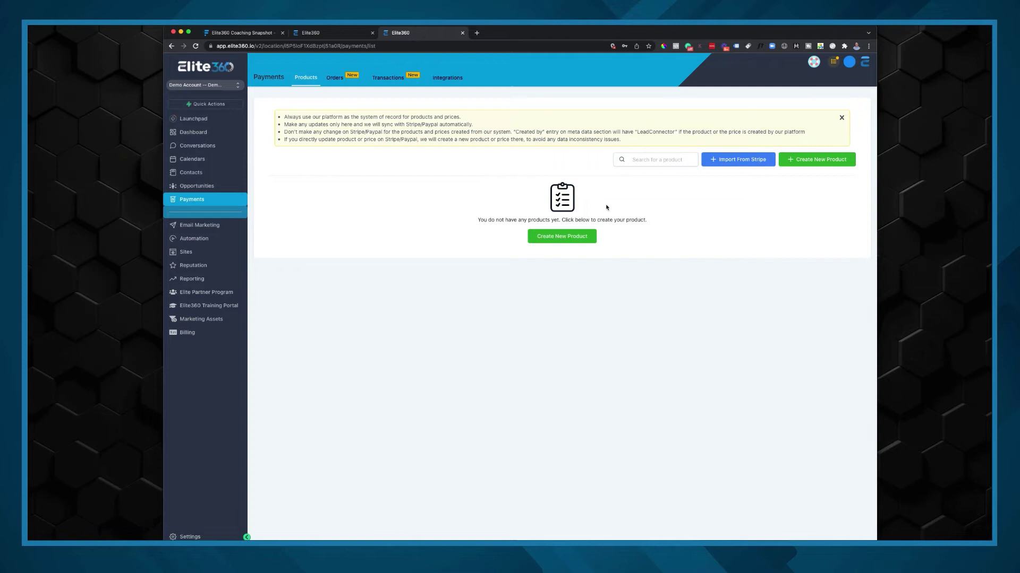
Visit Email Marketing's empty template list, then open Automation Workflows showing no workflows.
{"action": "left_click", "coordinate": [199, 225]}
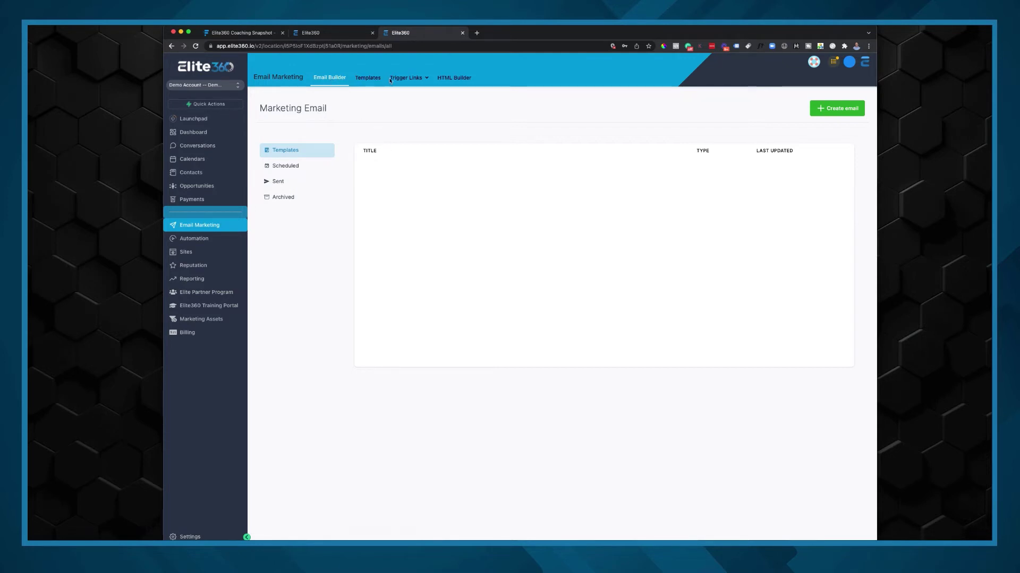
{"action": "mouse_move", "coordinate": [419, 86]}
{"action": "left_click", "coordinate": [218, 240]}
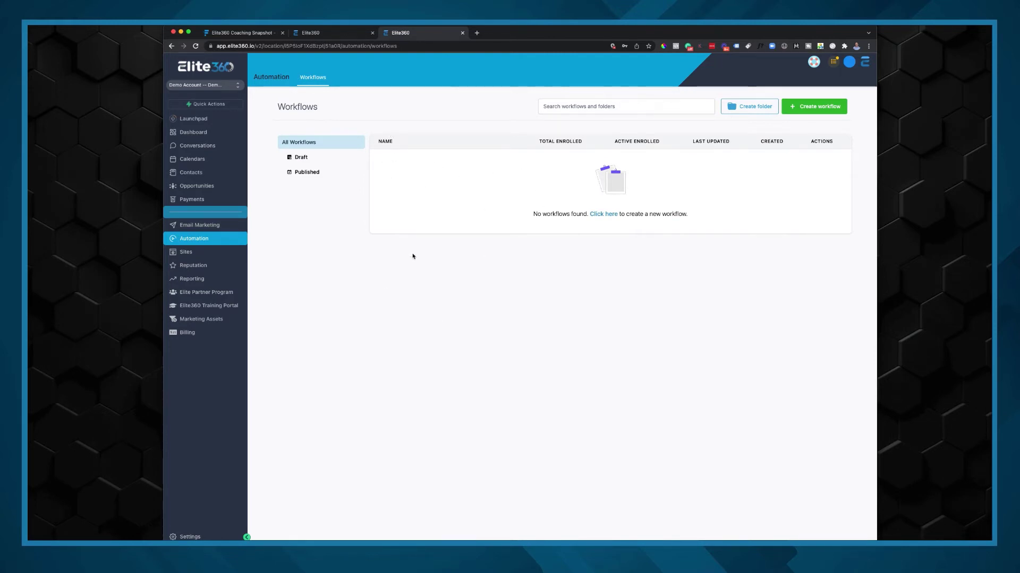
Browse the Sites tabs for funnels, websites, memberships, forms and surveys.
{"action": "left_click", "coordinate": [193, 257]}
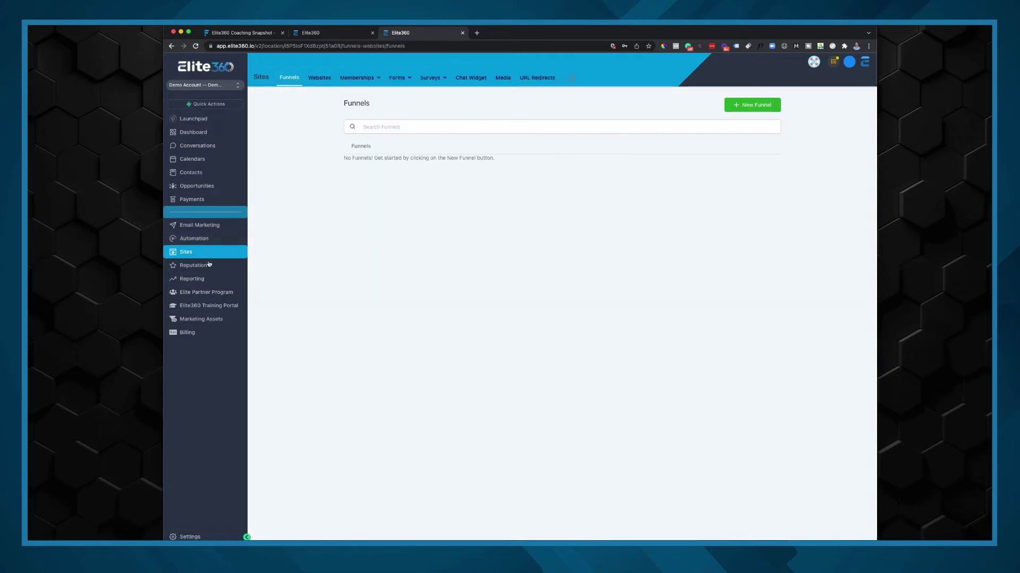
{"action": "left_click", "coordinate": [317, 78]}
{"action": "left_click", "coordinate": [349, 78]}
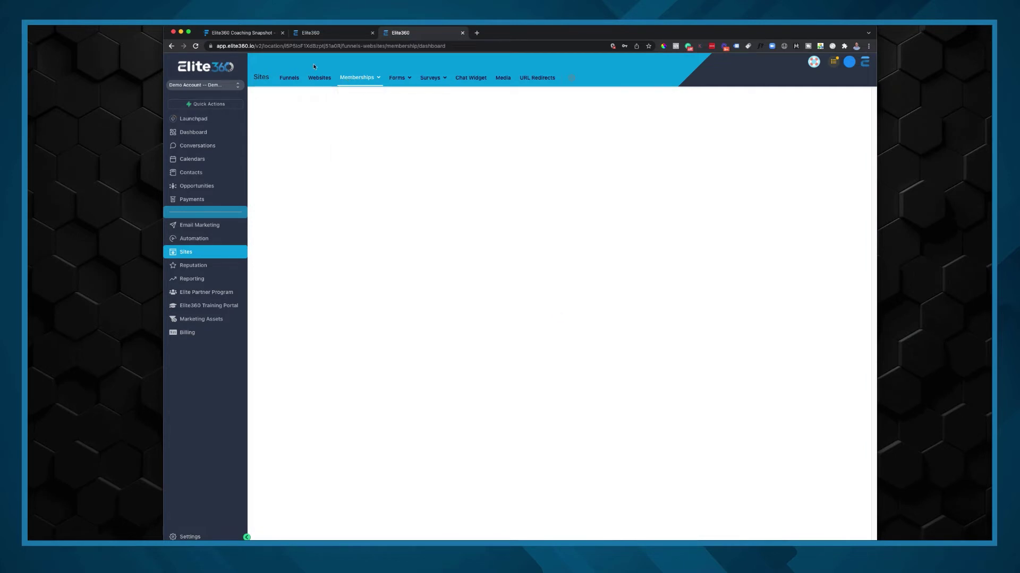
{"action": "left_click", "coordinate": [357, 78]}
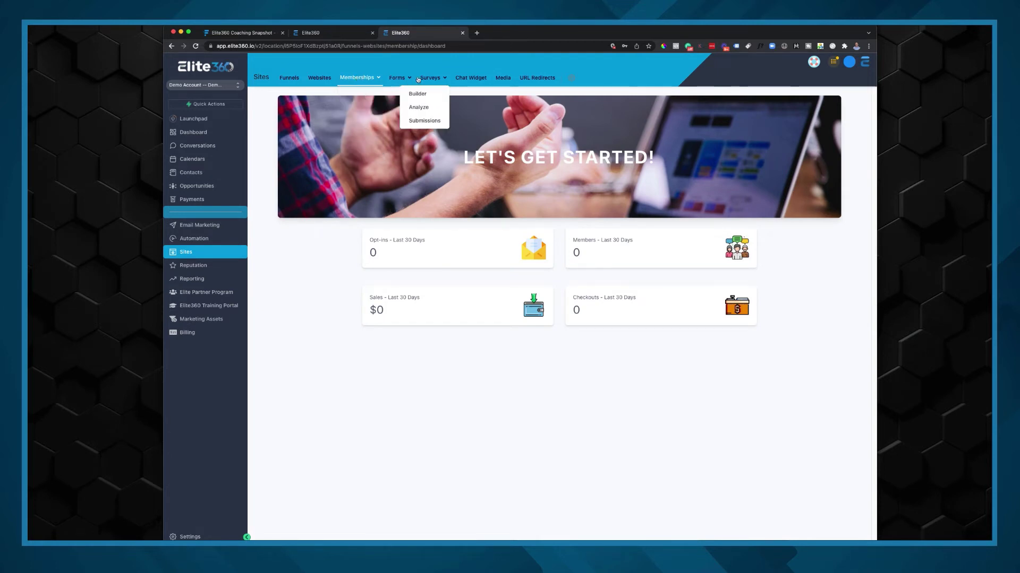
{"action": "left_click", "coordinate": [398, 80]}
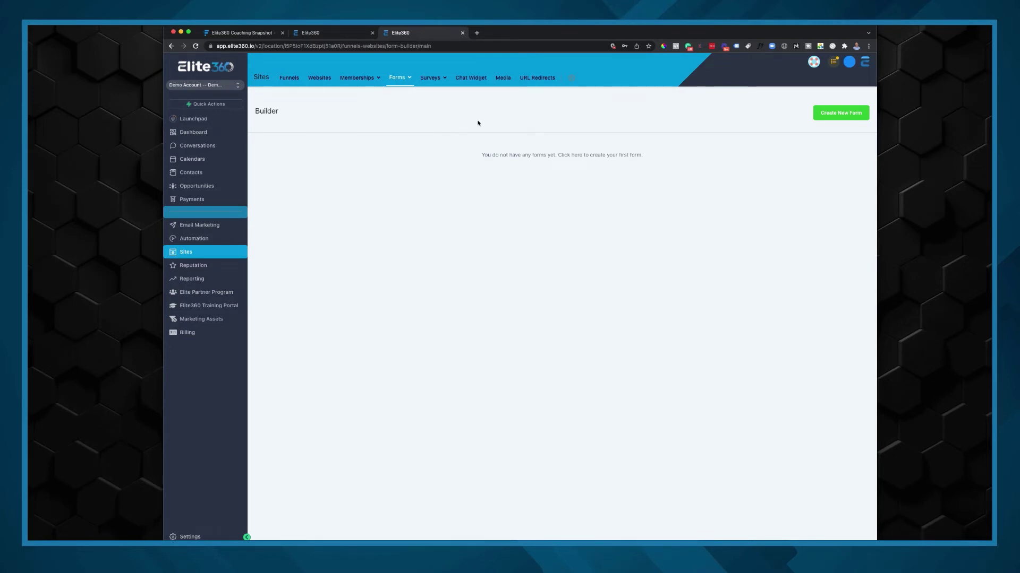
{"action": "left_click", "coordinate": [431, 78]}
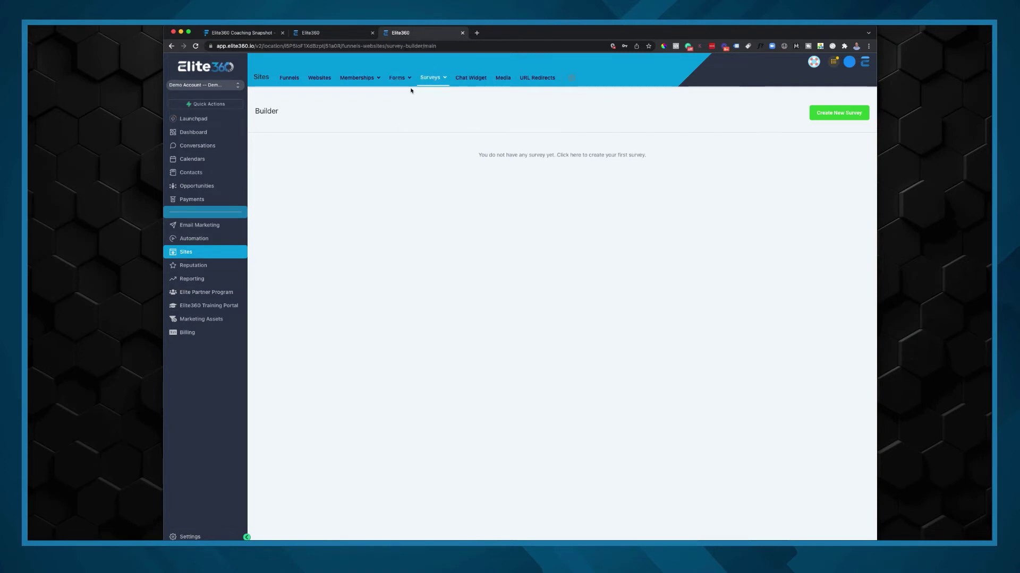
Open the Chat Widget settings, peek at Media, and go back to the chat bubble preview.
{"action": "mouse_move", "coordinate": [433, 83]}
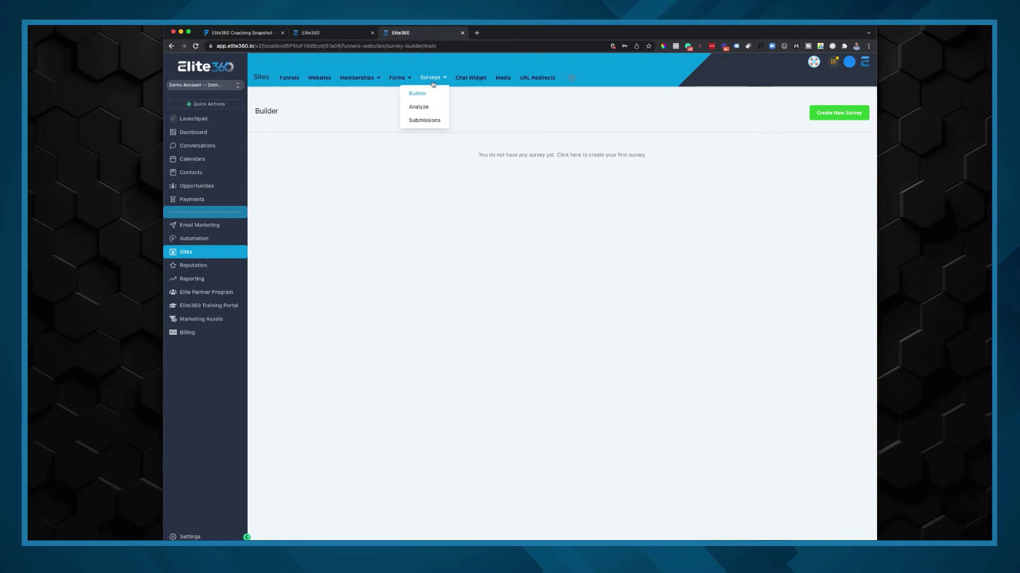
{"action": "left_click", "coordinate": [476, 78]}
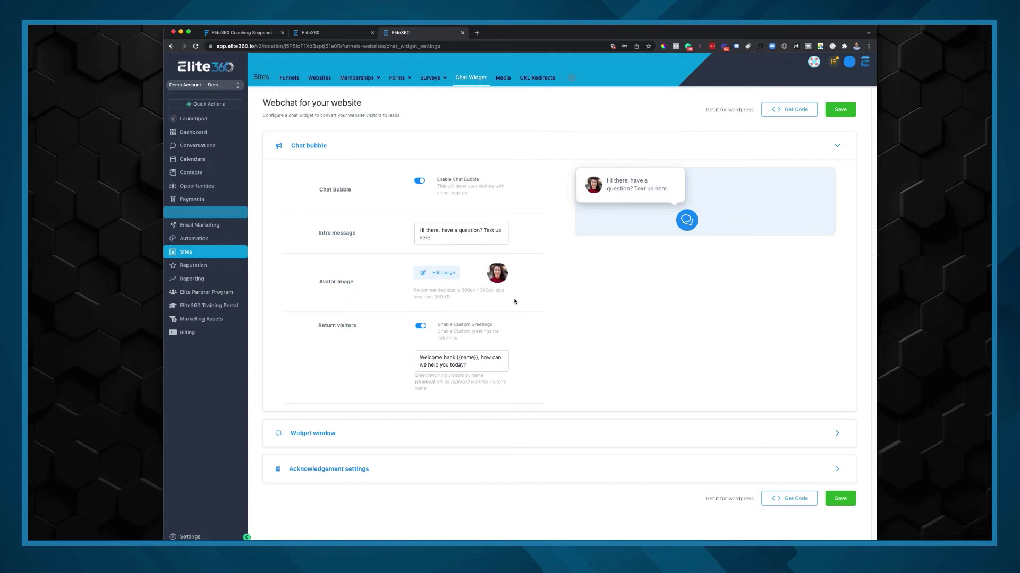
{"action": "left_click", "coordinate": [500, 80]}
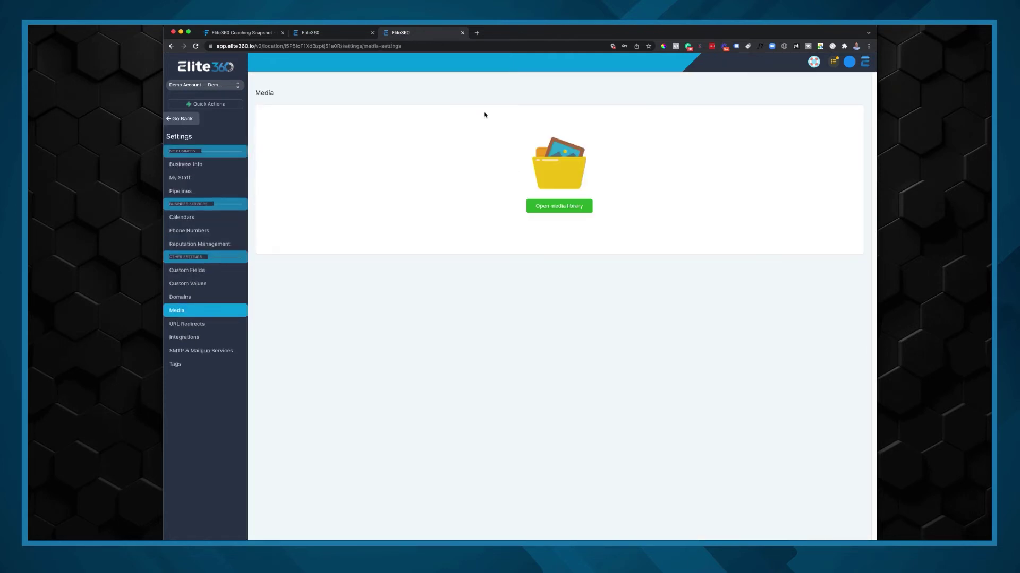
{"action": "key", "text": "super+bracketleft"}
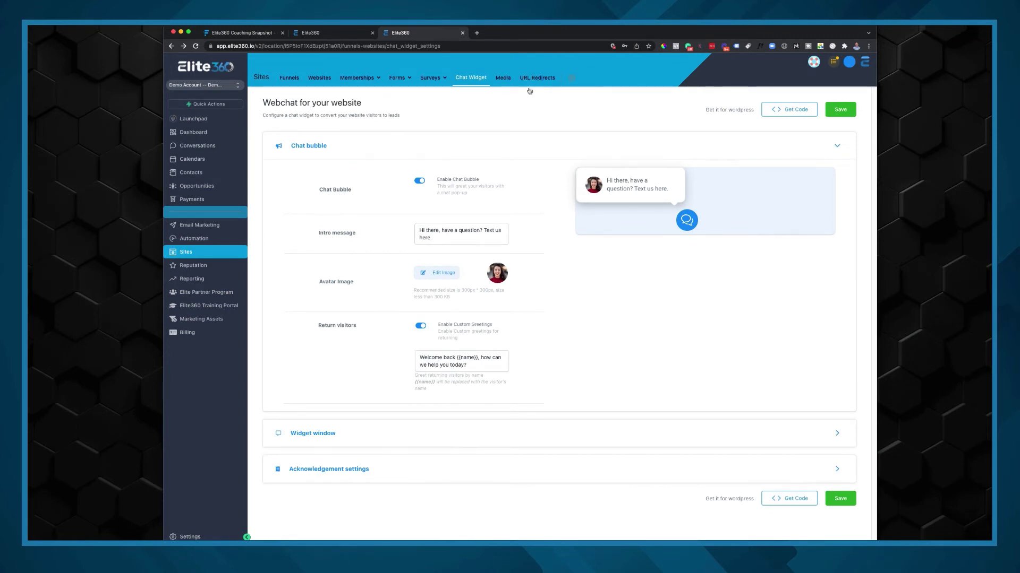
Check the Reputation overview, then the Google Ads and Facebook Ads campaign reports.
{"action": "left_click", "coordinate": [178, 266]}
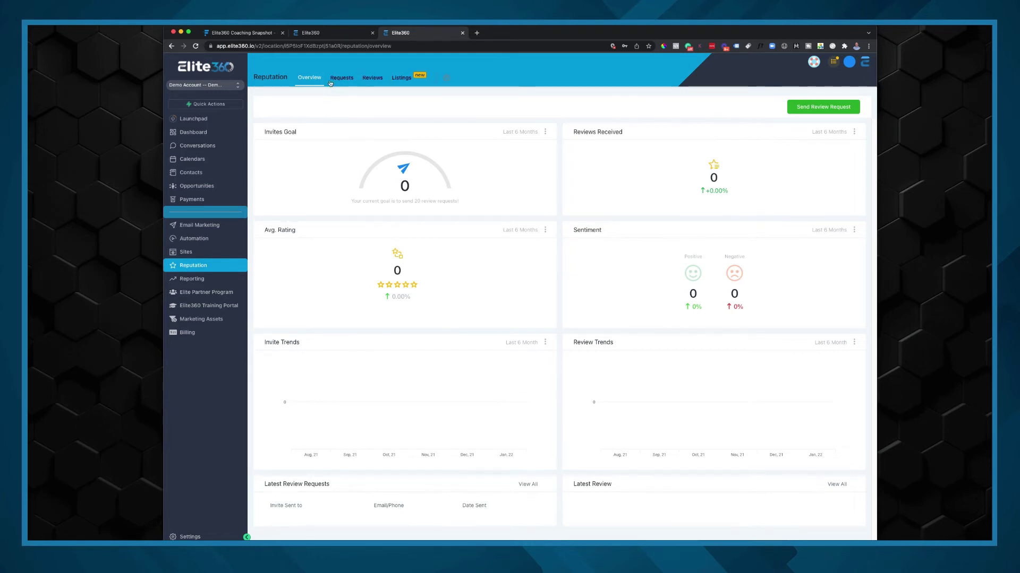
{"action": "left_click", "coordinate": [211, 278]}
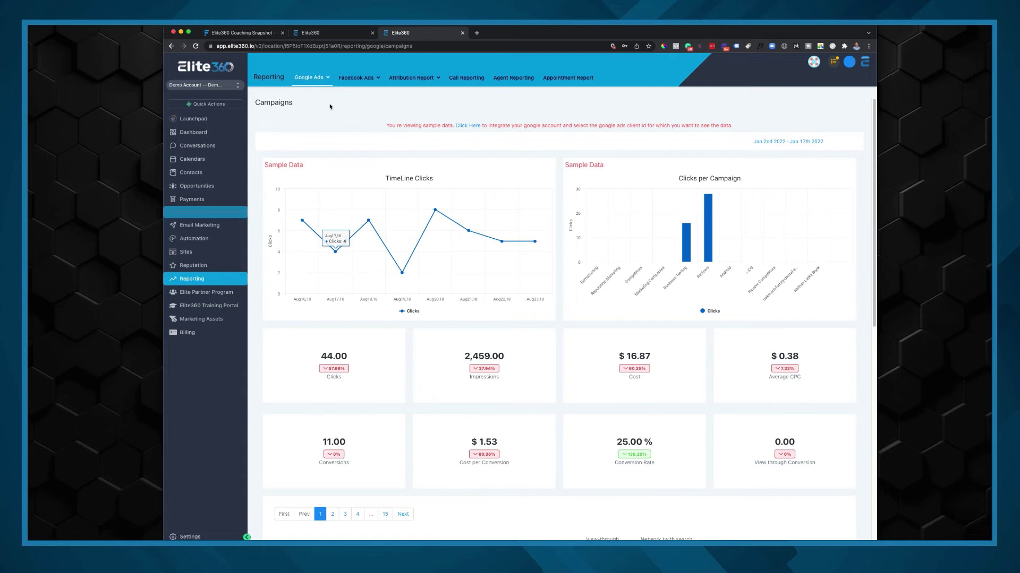
{"action": "mouse_move", "coordinate": [317, 85]}
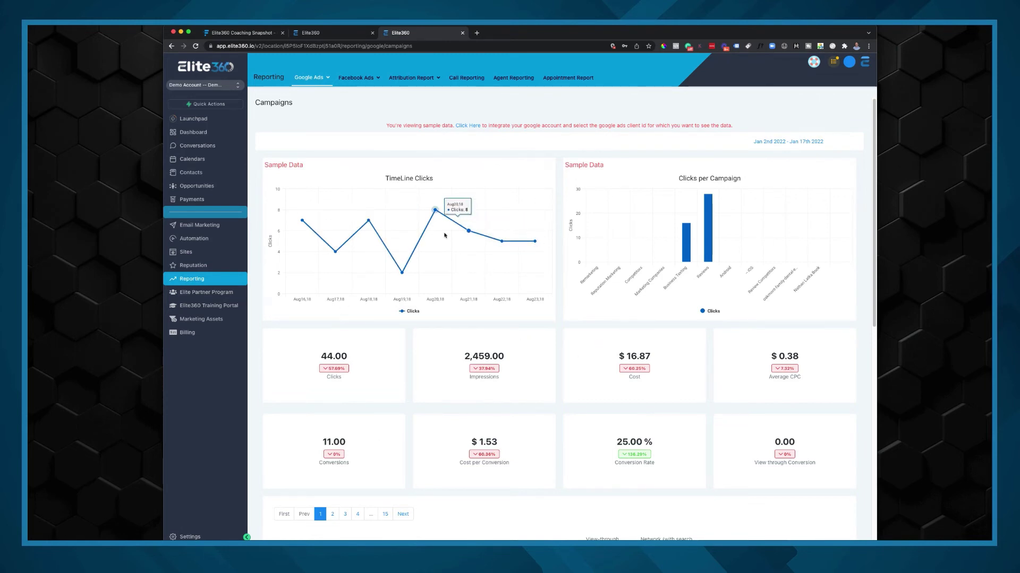
{"action": "left_click", "coordinate": [351, 93]}
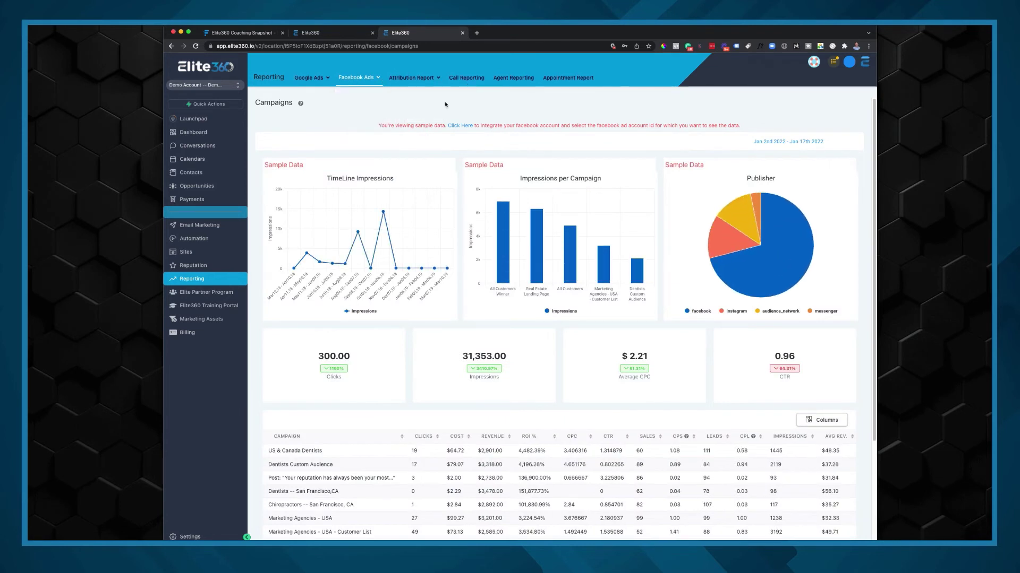
Step through the Attribution, Call, Agent and Appointments reports, all showing zero activity.
{"action": "left_click", "coordinate": [425, 79]}
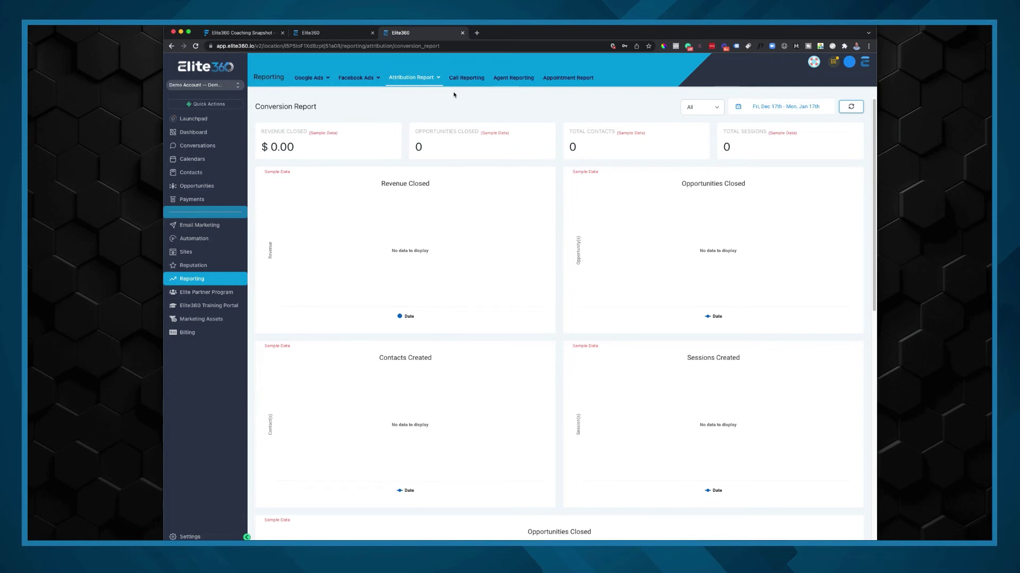
{"action": "left_click", "coordinate": [465, 78]}
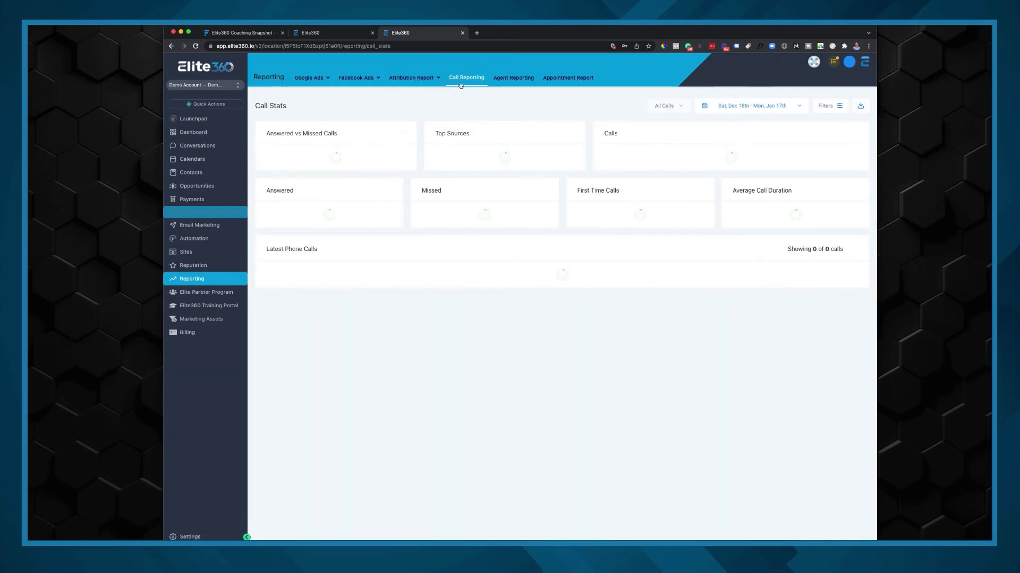
{"action": "left_click", "coordinate": [523, 80]}
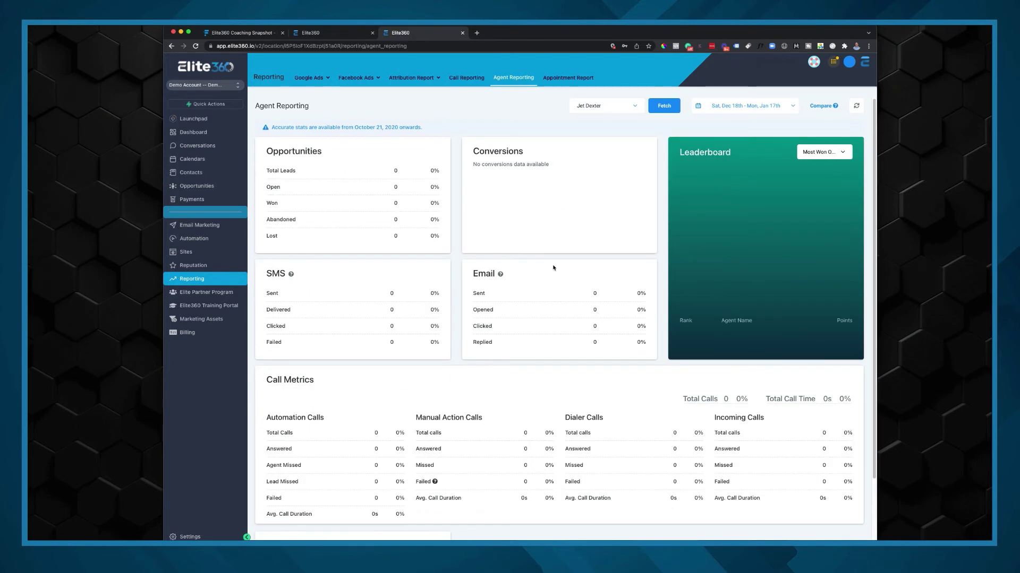
{"action": "left_click", "coordinate": [564, 80]}
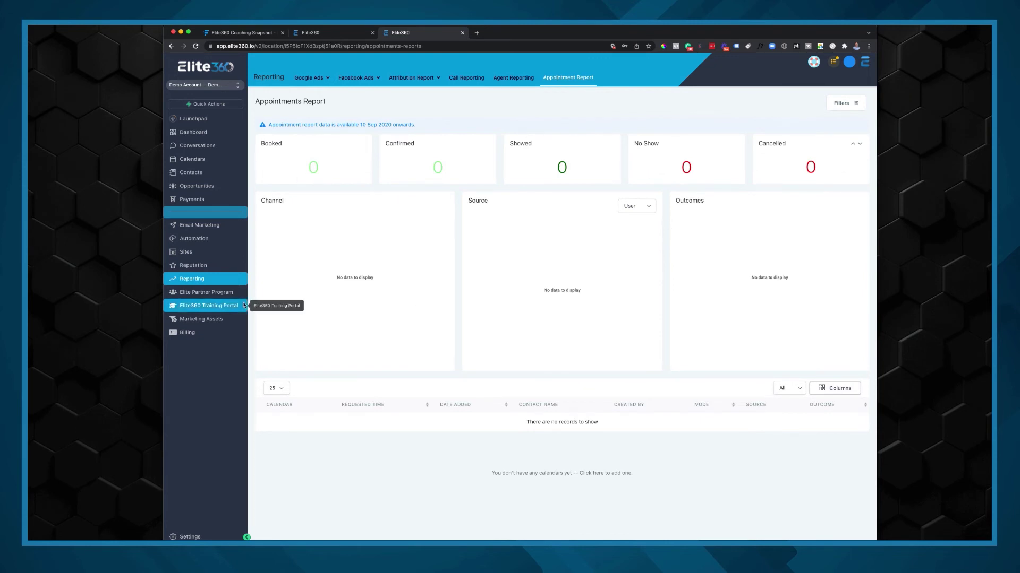
Open the Elite Partner Program sign-up form with its email, first name and password fields.
{"action": "left_click", "coordinate": [221, 292]}
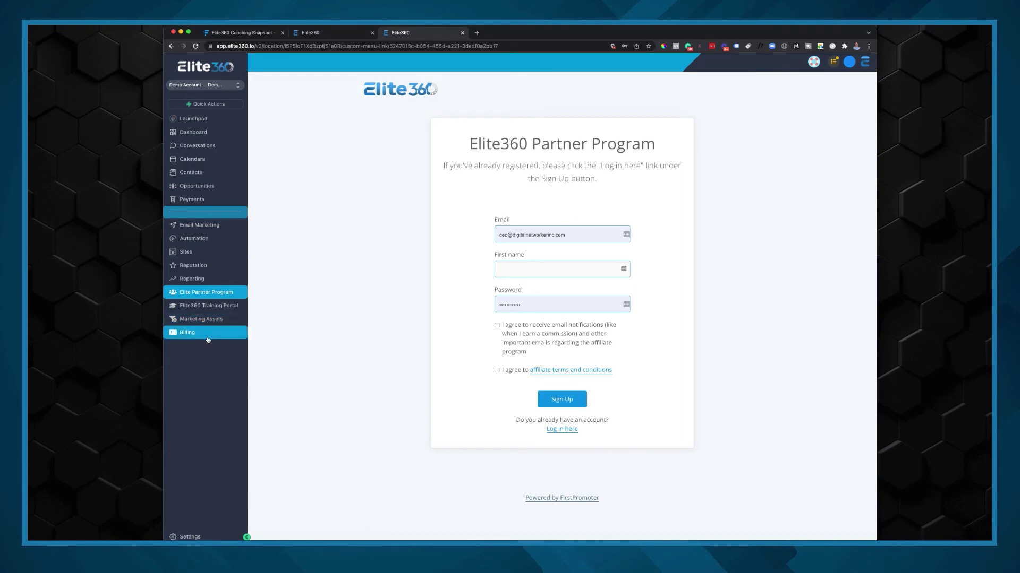
Open Settings and view My Staff, Pipelines, Calendars and the empty Phone Numbers page.
{"action": "left_click", "coordinate": [183, 536]}
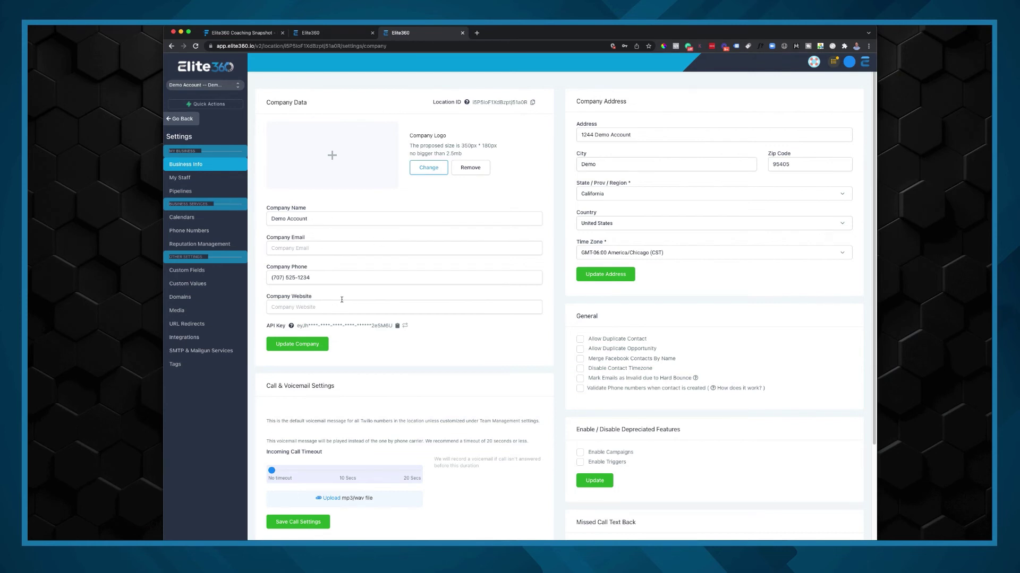
{"action": "scroll", "coordinate": [341, 300], "scroll_direction": "down", "scroll_amount": 2}
{"action": "scroll", "coordinate": [344, 303], "scroll_direction": "up", "scroll_amount": 2}
{"action": "left_click", "coordinate": [183, 178]}
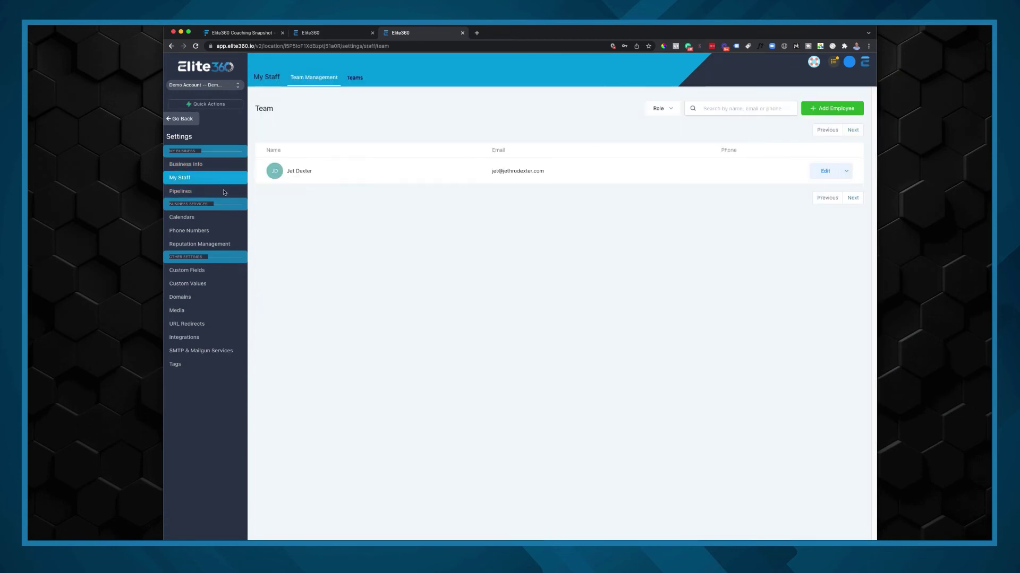
{"action": "left_click", "coordinate": [224, 193]}
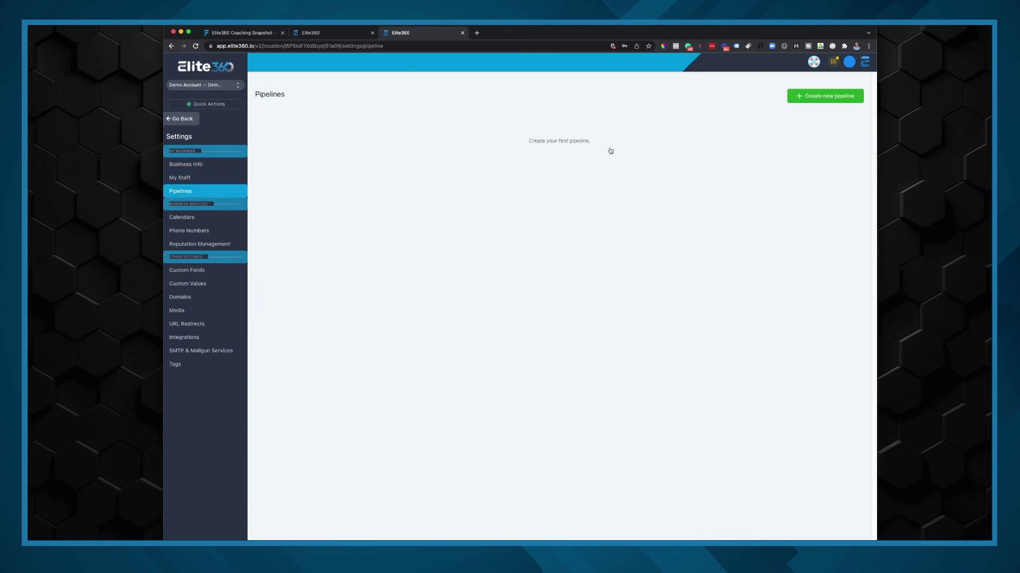
{"action": "left_click", "coordinate": [210, 219]}
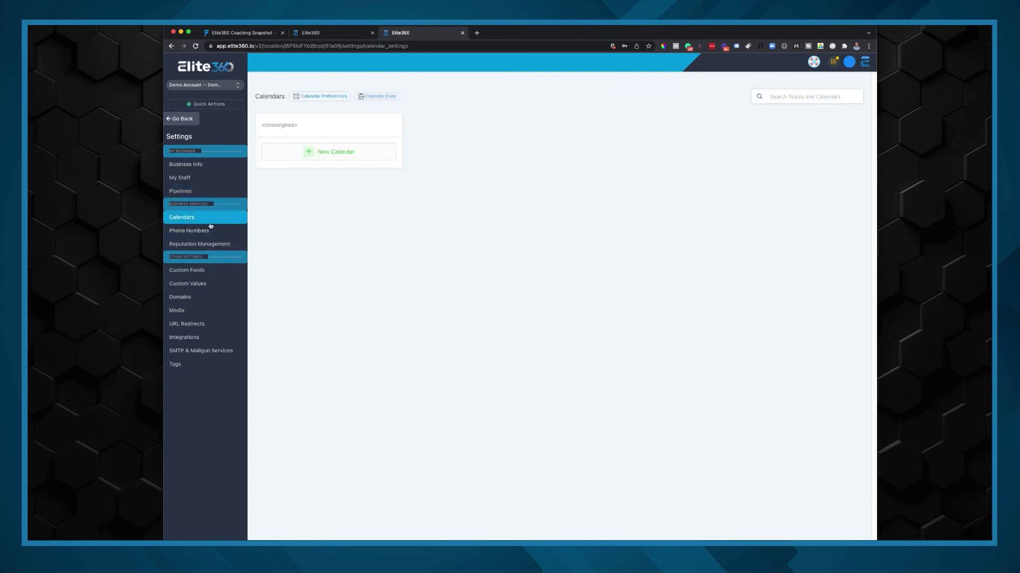
{"action": "left_click", "coordinate": [211, 231]}
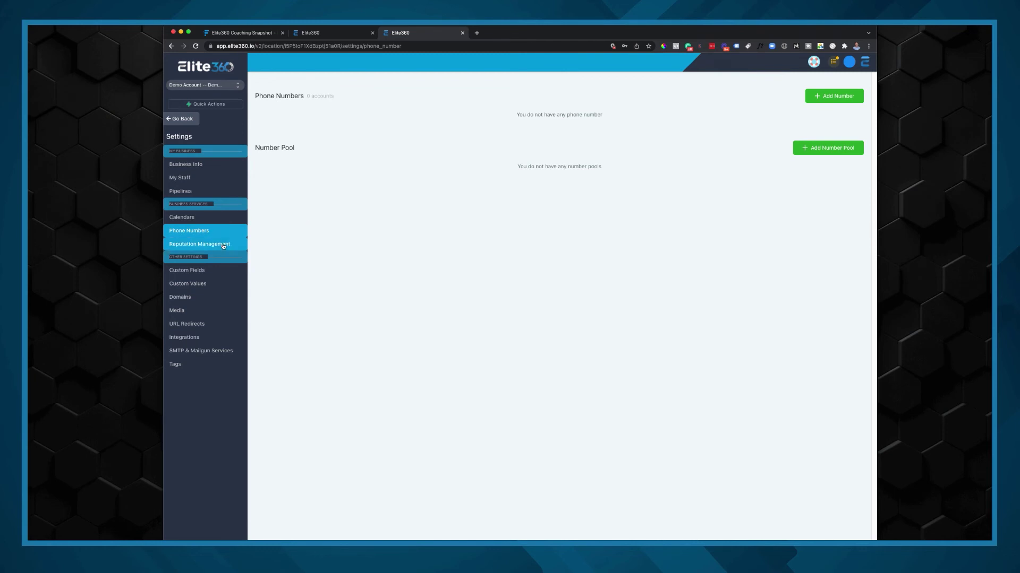
View Reputation Management, Custom Fields, Custom Values, Domains and the Media library settings.
{"action": "left_click", "coordinate": [243, 246]}
{"action": "scroll", "coordinate": [300, 210], "scroll_direction": "down", "scroll_amount": 1}
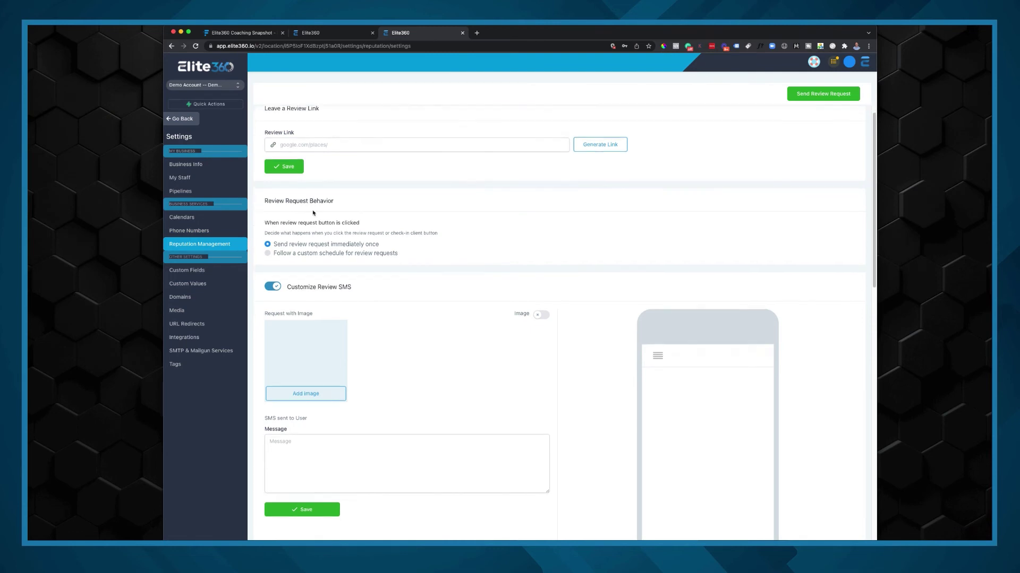
{"action": "left_click", "coordinate": [198, 274]}
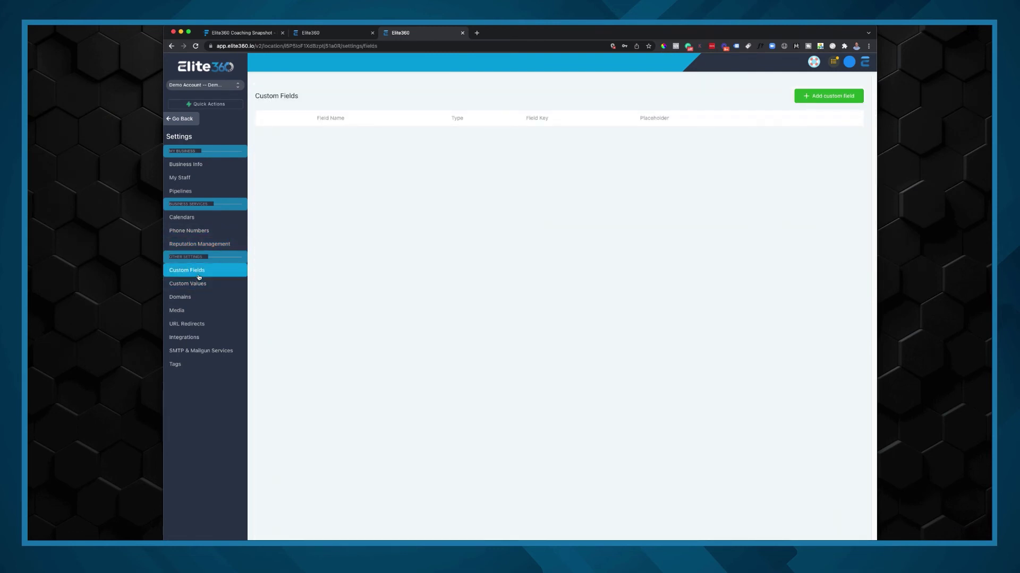
{"action": "left_click", "coordinate": [210, 285]}
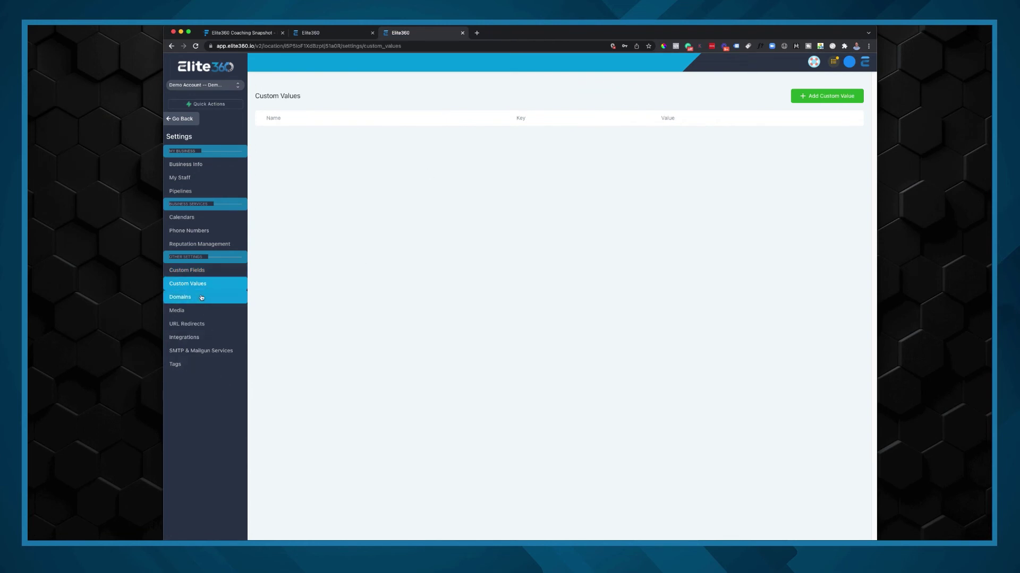
{"action": "left_click", "coordinate": [201, 297]}
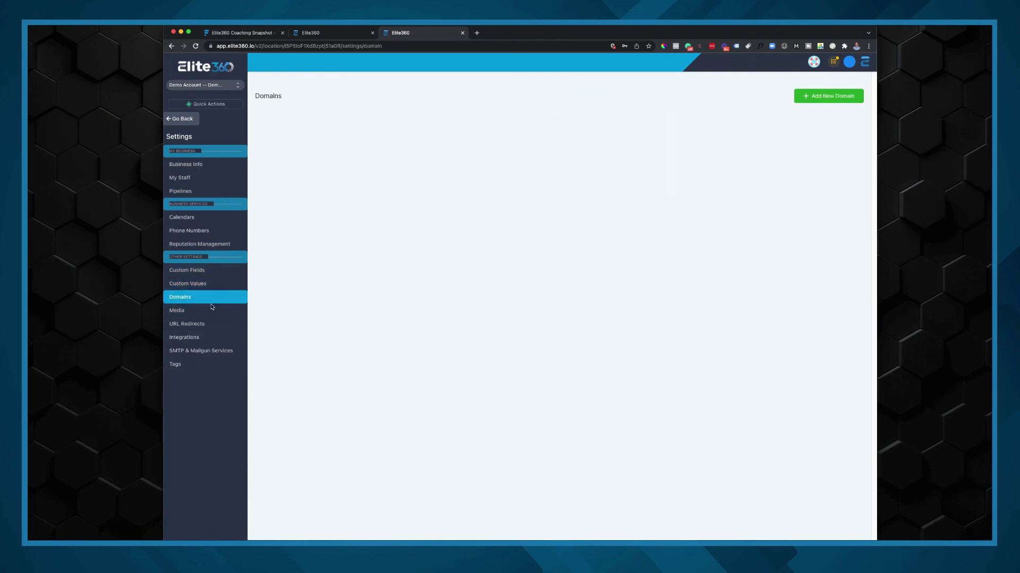
{"action": "left_click", "coordinate": [199, 315]}
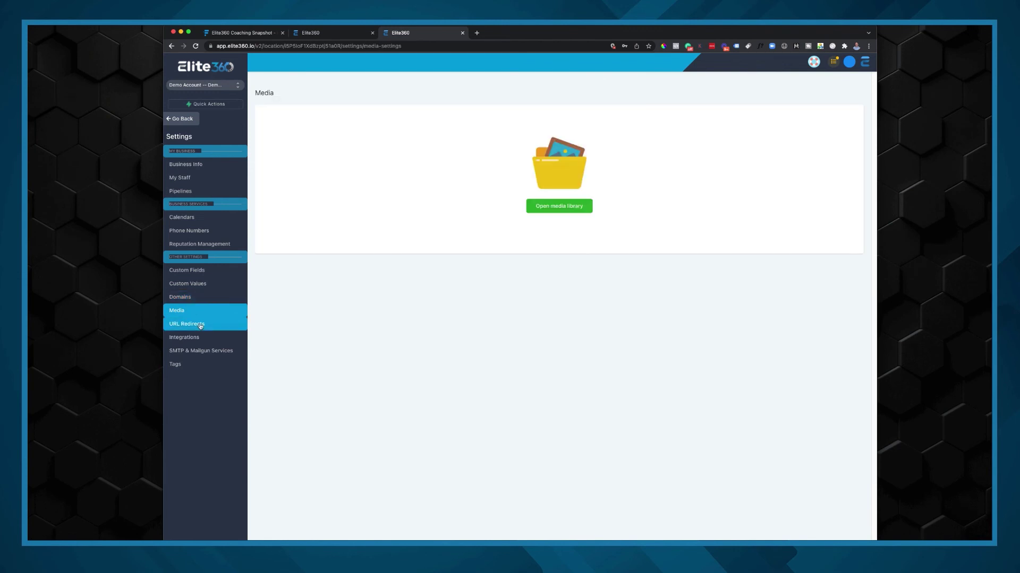
Move through URL Redirects and Integrations to the SMTP & Mailgun Services list.
{"action": "left_click", "coordinate": [200, 325]}
{"action": "left_click", "coordinate": [205, 340]}
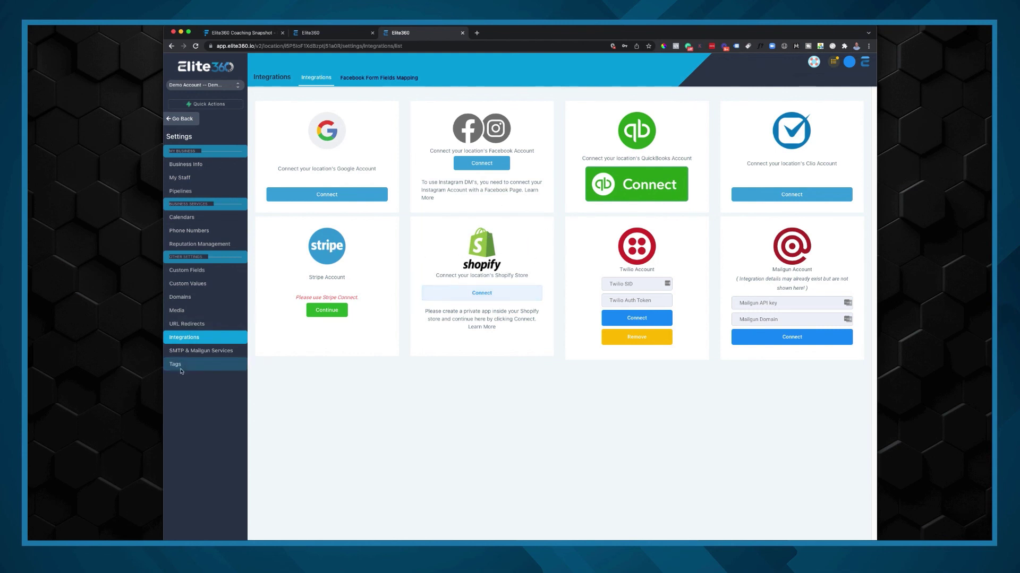
{"action": "left_click", "coordinate": [212, 354]}
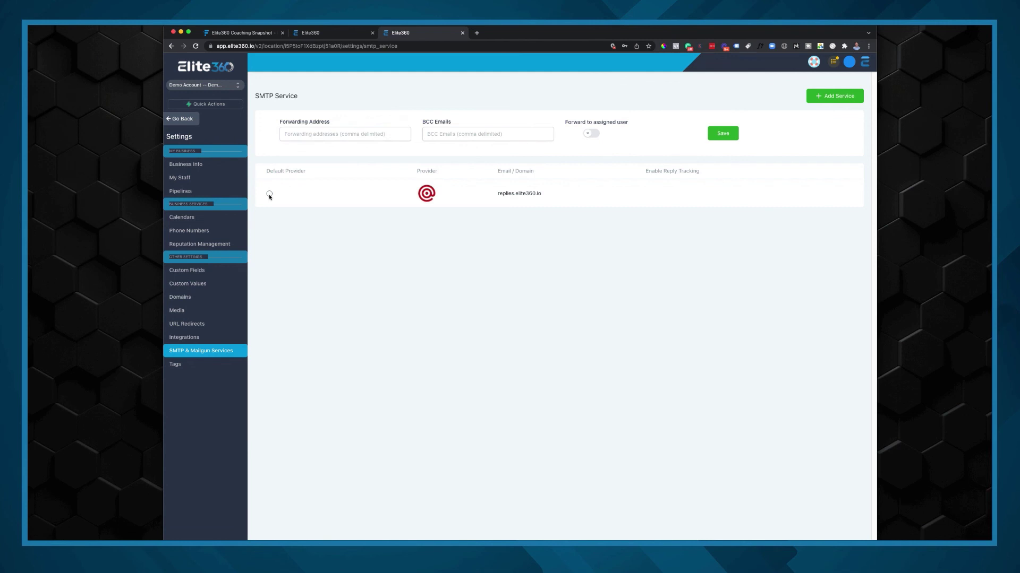
Set replies.elite360.io as the Default Provider, then leave Settings via Tags for the Partner Program.
{"action": "left_click", "coordinate": [269, 196]}
{"action": "left_click", "coordinate": [196, 366]}
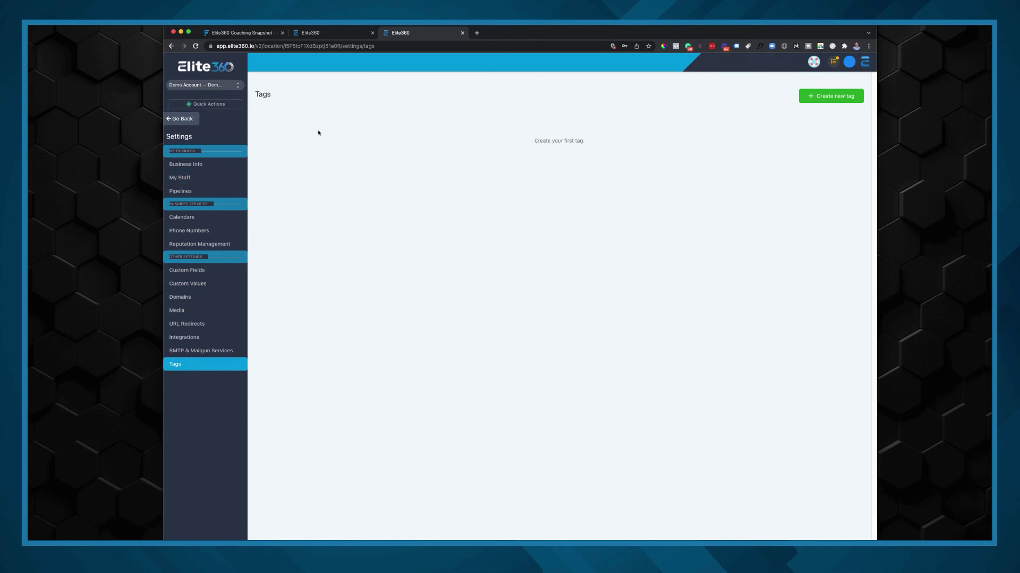
{"action": "left_click", "coordinate": [185, 119]}
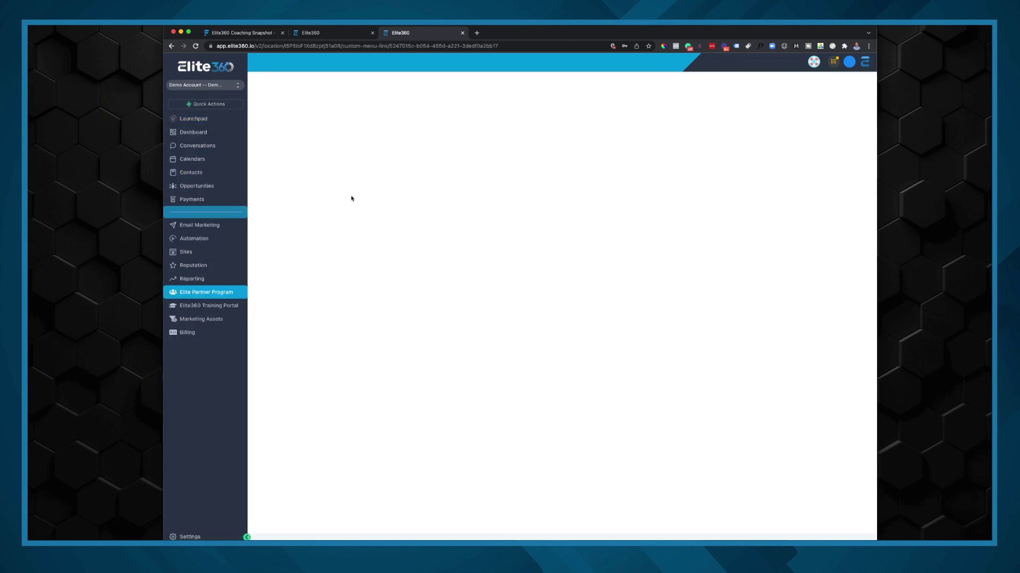
Go back to the dashboard showing zero opportunities, $0.00 pipeline and 0.00% conversion.
{"action": "left_click", "coordinate": [217, 136]}
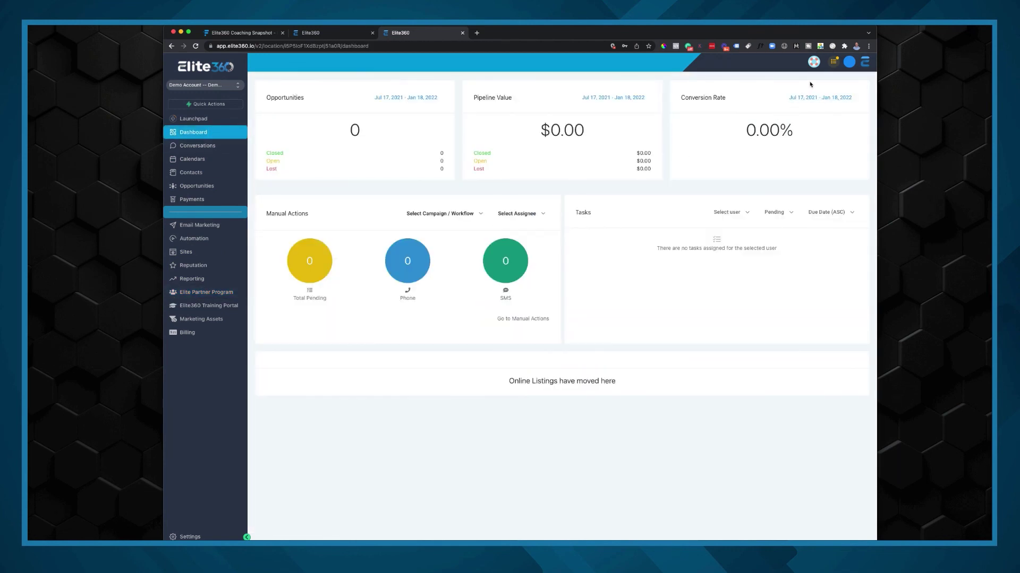